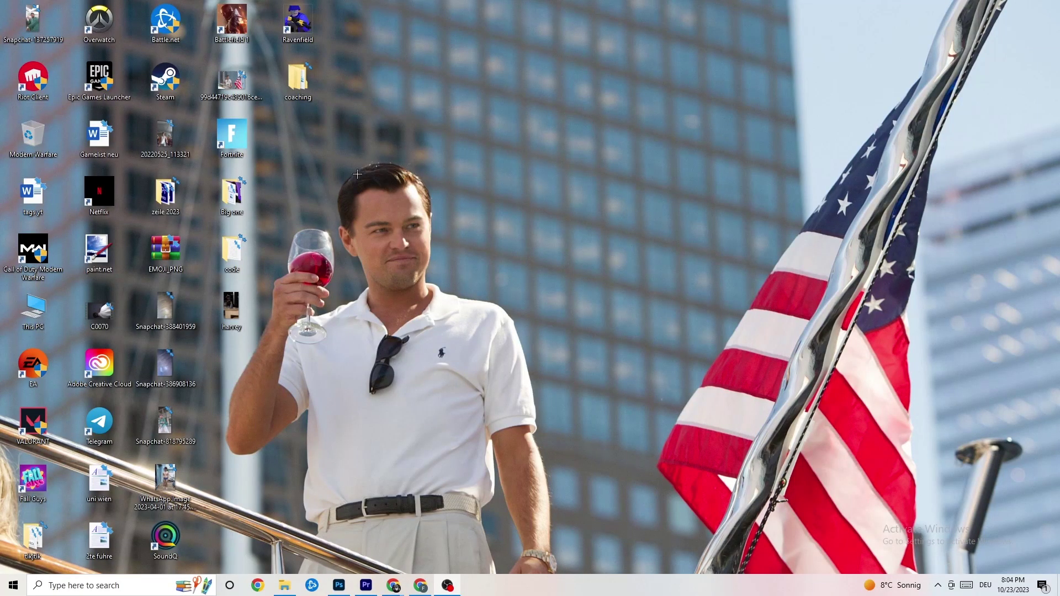
Drag the Steam shortcut out of the icon grid onto open space in the middle of the desktop
{"action": "left_click_drag", "start_coordinate": [166, 82], "coordinate": [478, 222]}
{"action": "left_click_drag", "start_coordinate": [483, 265], "coordinate": [550, 205]}
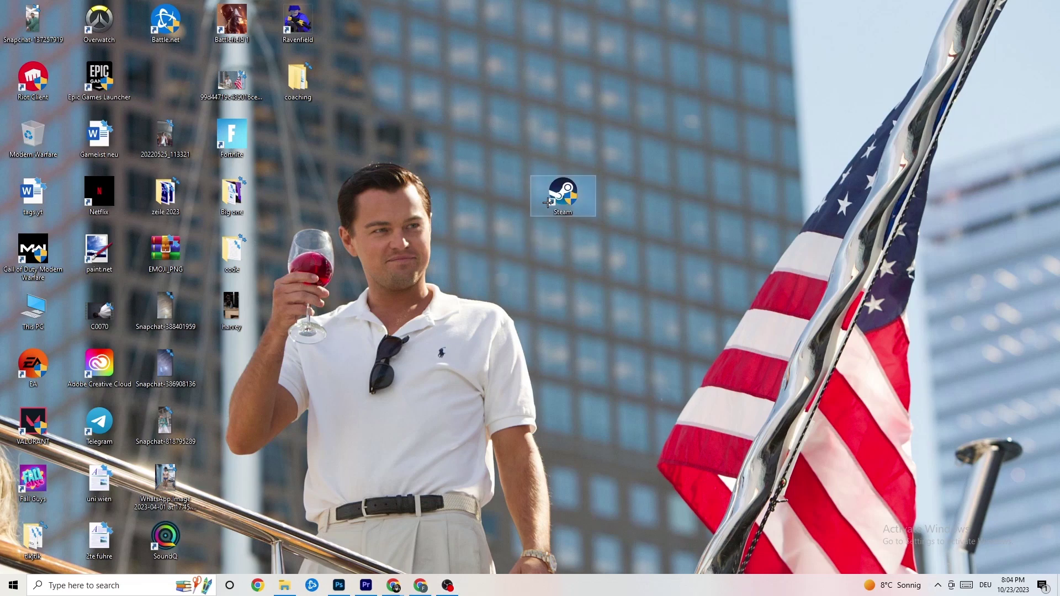
Nudge the Steam shortcut slightly left and bring up its shortcut menu
{"action": "right_click", "coordinate": [549, 202]}
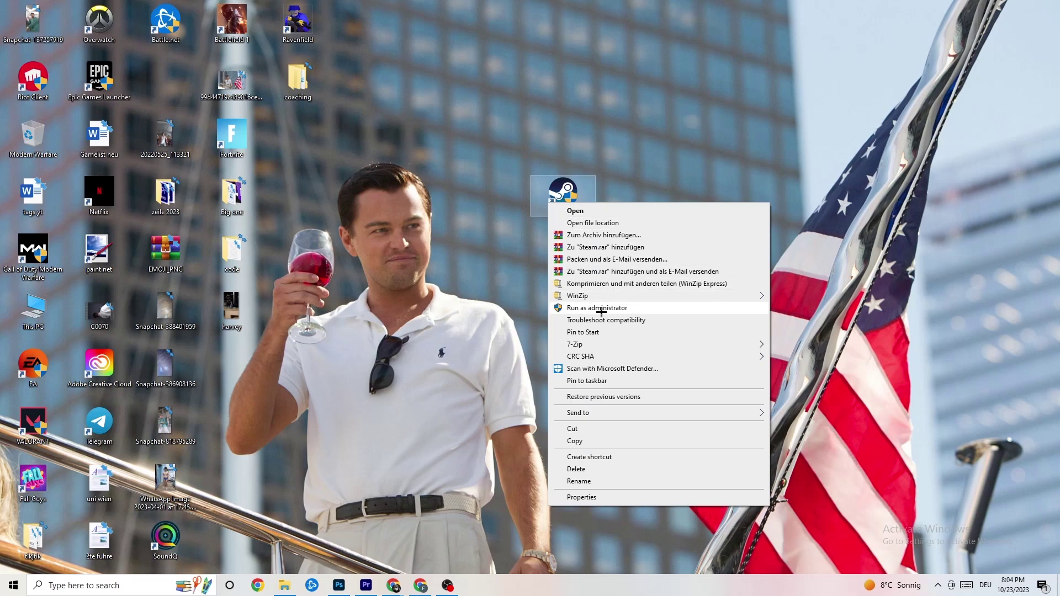
{"action": "left_click", "coordinate": [501, 299]}
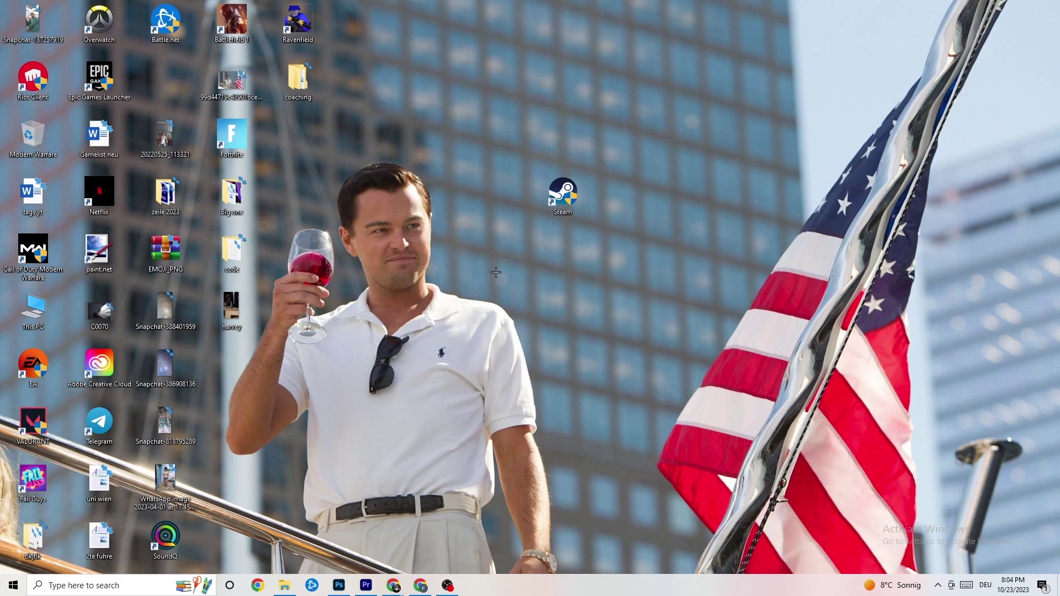
{"action": "left_click_drag", "start_coordinate": [561, 190], "coordinate": [500, 256]}
{"action": "right_click", "coordinate": [500, 255]}
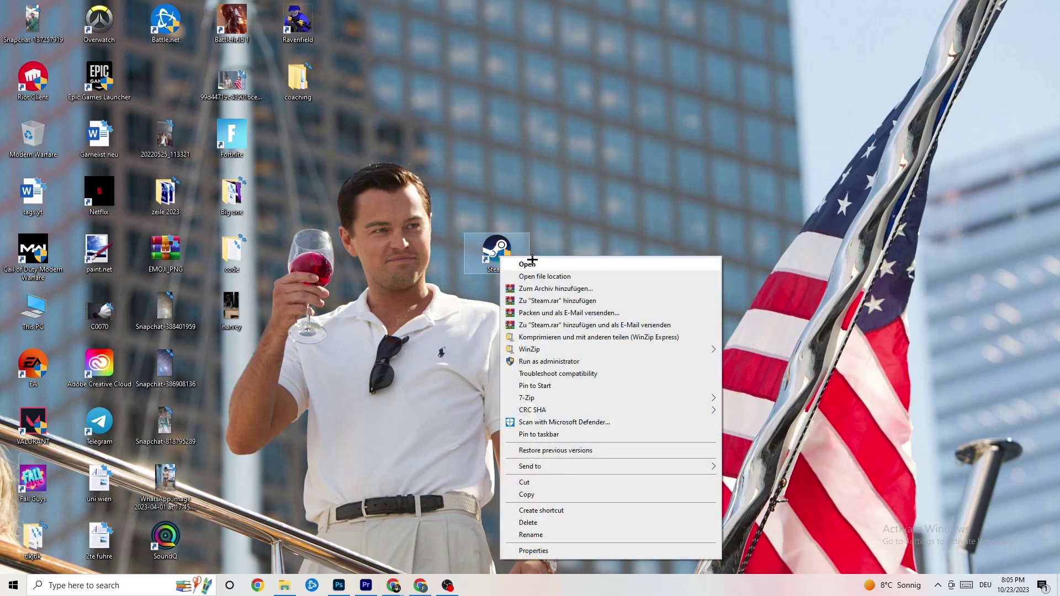
In Steam Properties > Compatibility, keep Windows 8 mode and Run as administrator, then confirm with OK
{"action": "left_click", "coordinate": [566, 551]}
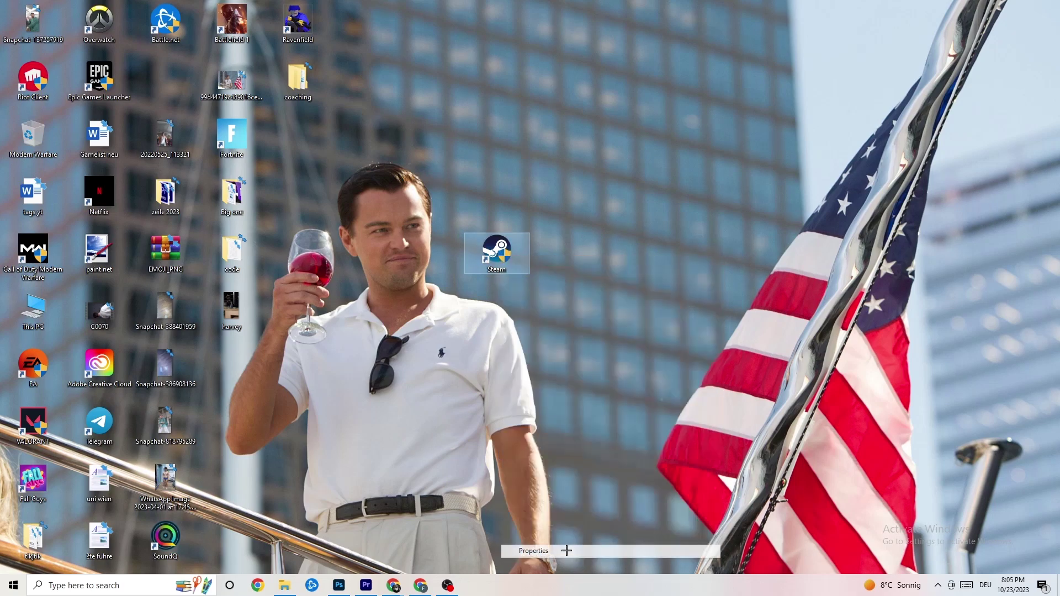
{"action": "left_click_drag", "start_coordinate": [582, 265], "coordinate": [497, 148]}
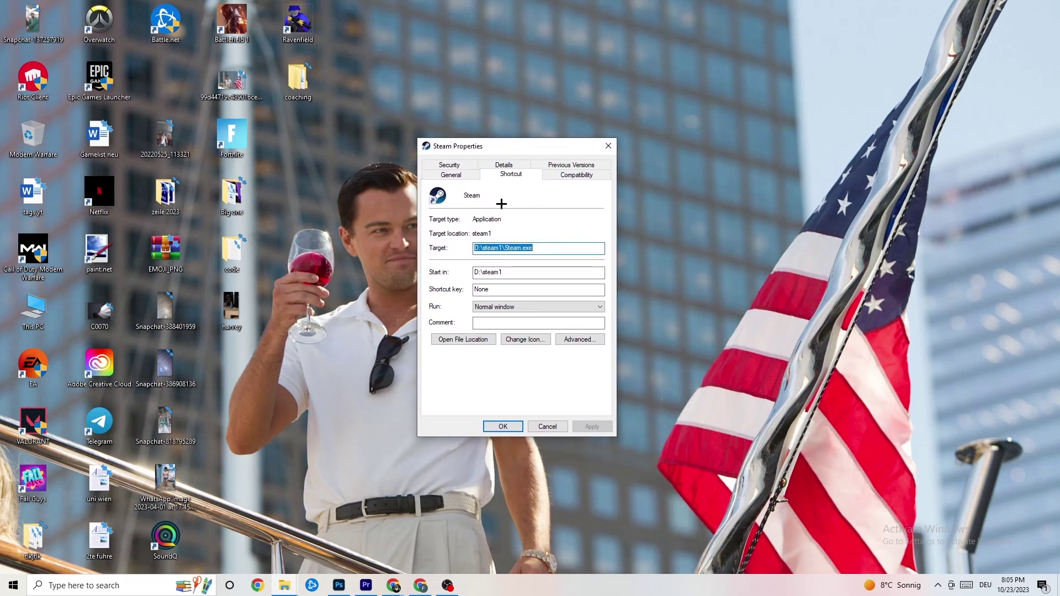
{"action": "left_click", "coordinate": [572, 176]}
{"action": "left_click_drag", "start_coordinate": [529, 149], "coordinate": [506, 78]}
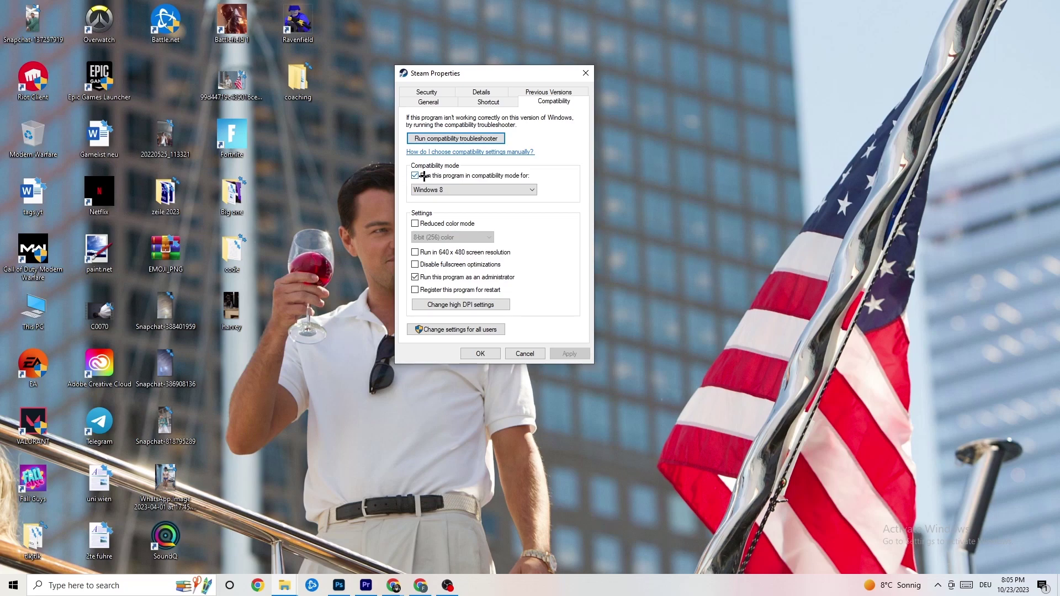
{"action": "left_click", "coordinate": [524, 188]}
{"action": "left_click", "coordinate": [550, 179]}
{"action": "left_click", "coordinate": [488, 353]}
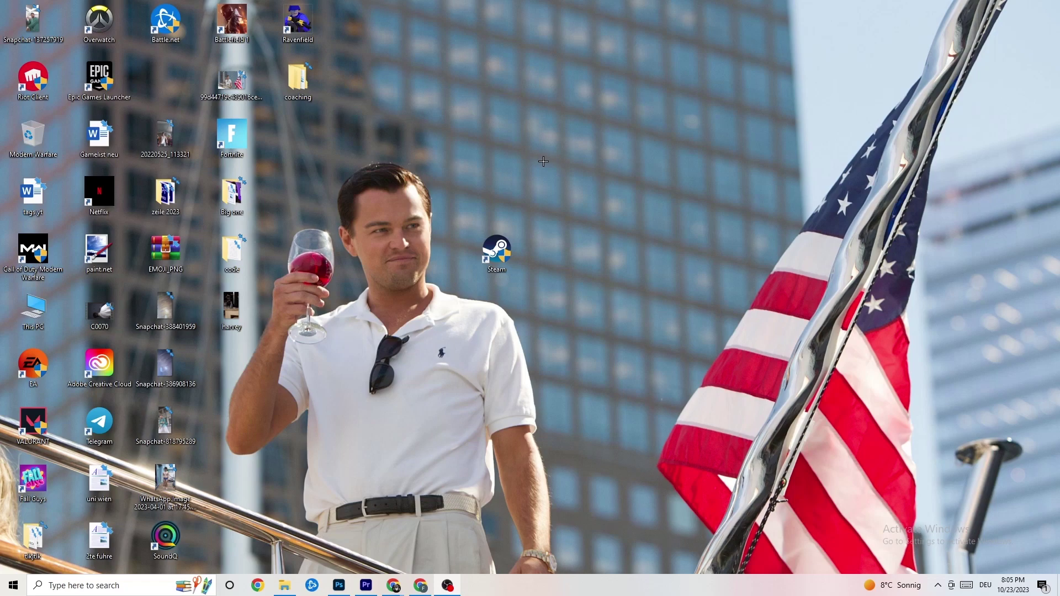
Recheck Steam's Compatibility settings, then return the shortcut beside Epic Games Launcher in the grid
{"action": "left_click_drag", "start_coordinate": [506, 253], "coordinate": [500, 145]}
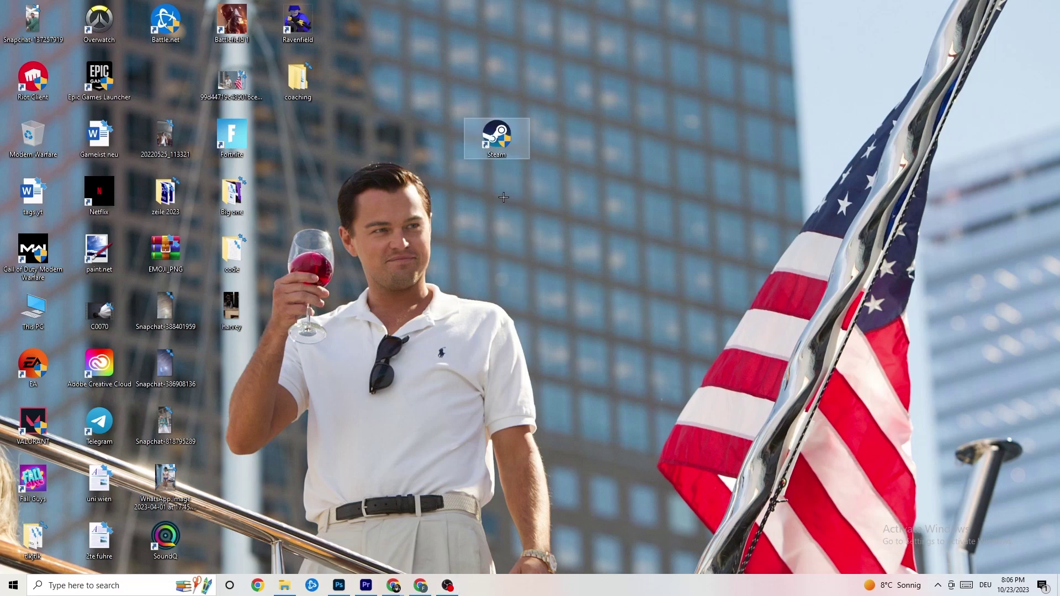
{"action": "left_click_drag", "start_coordinate": [497, 136], "coordinate": [500, 174]}
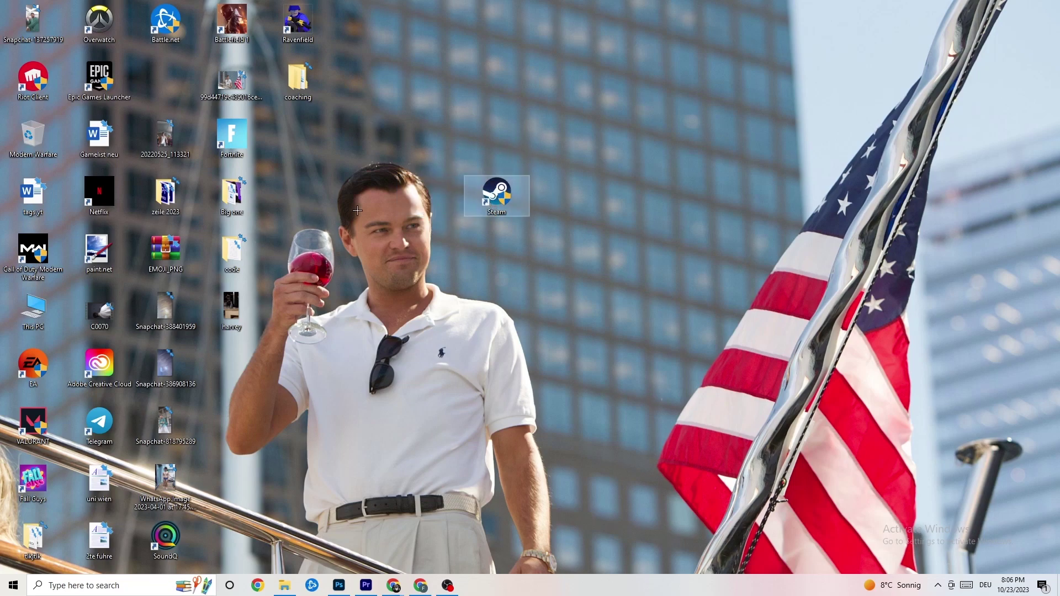
{"action": "right_click", "coordinate": [493, 210]}
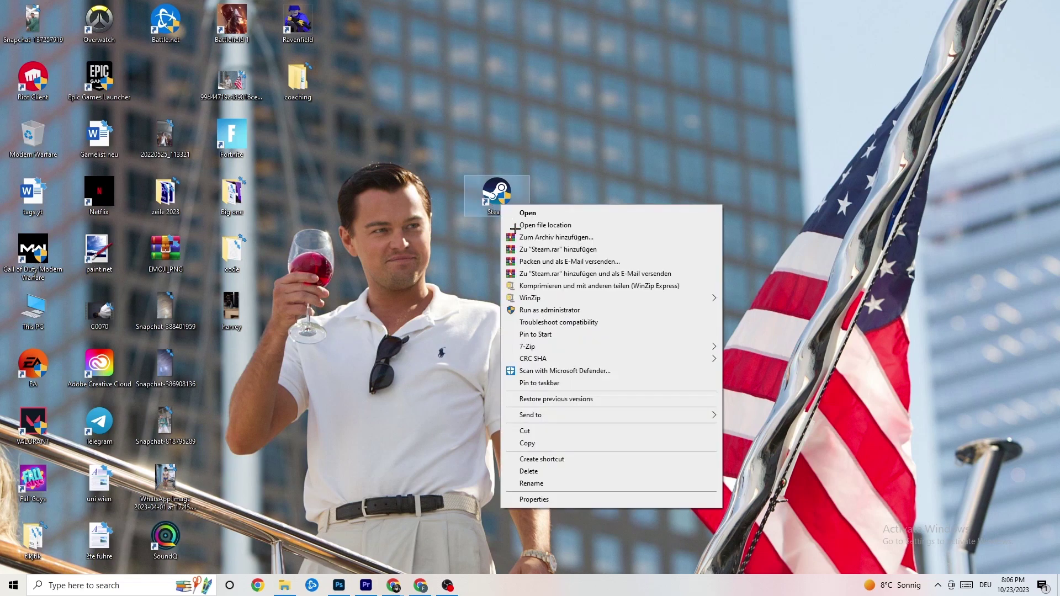
{"action": "left_click", "coordinate": [552, 495]}
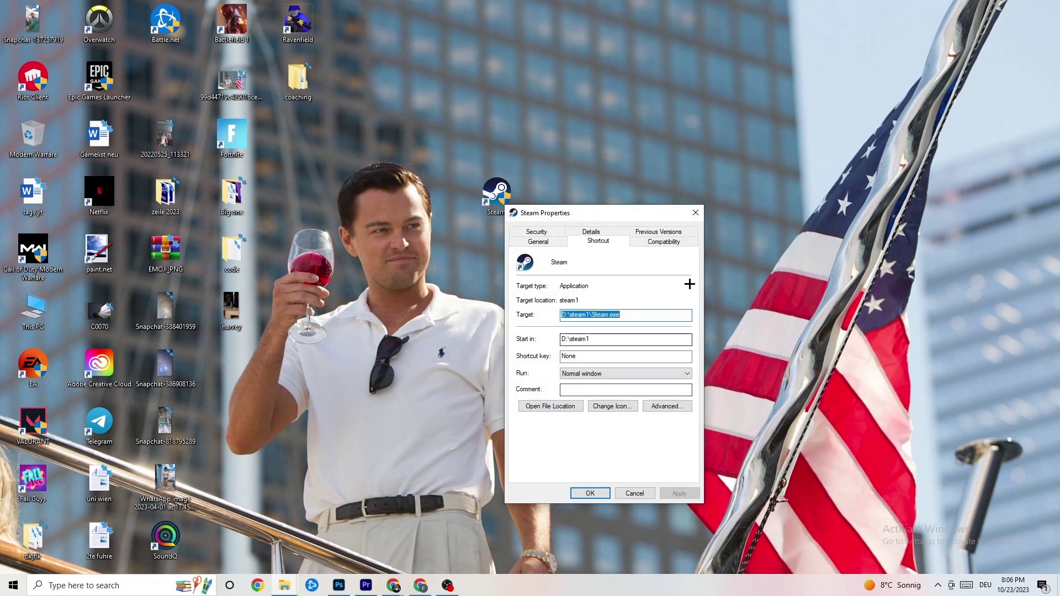
{"action": "left_click", "coordinate": [664, 241]}
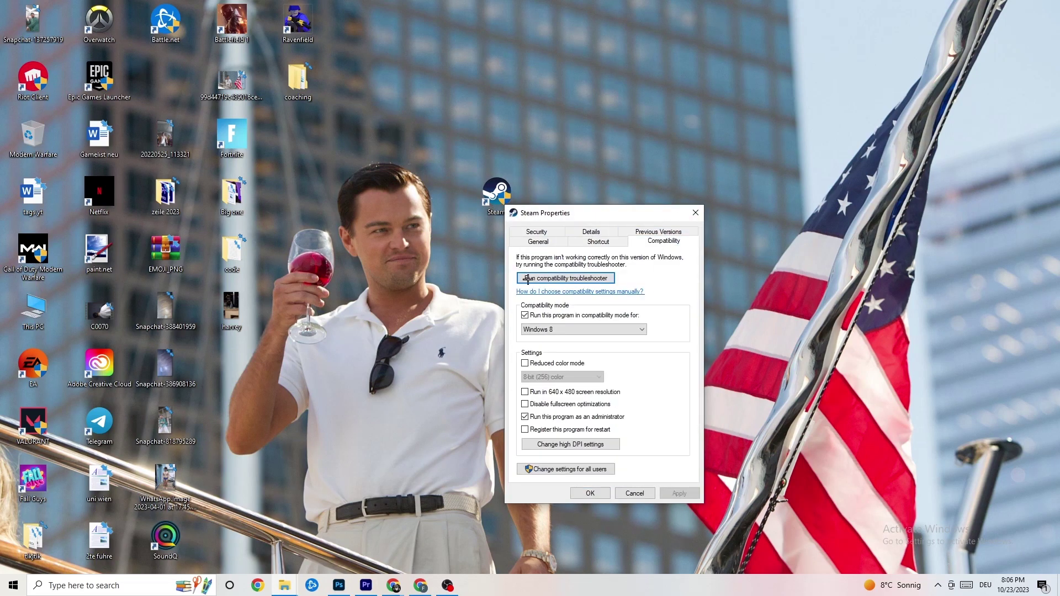
{"action": "left_click", "coordinate": [696, 212]}
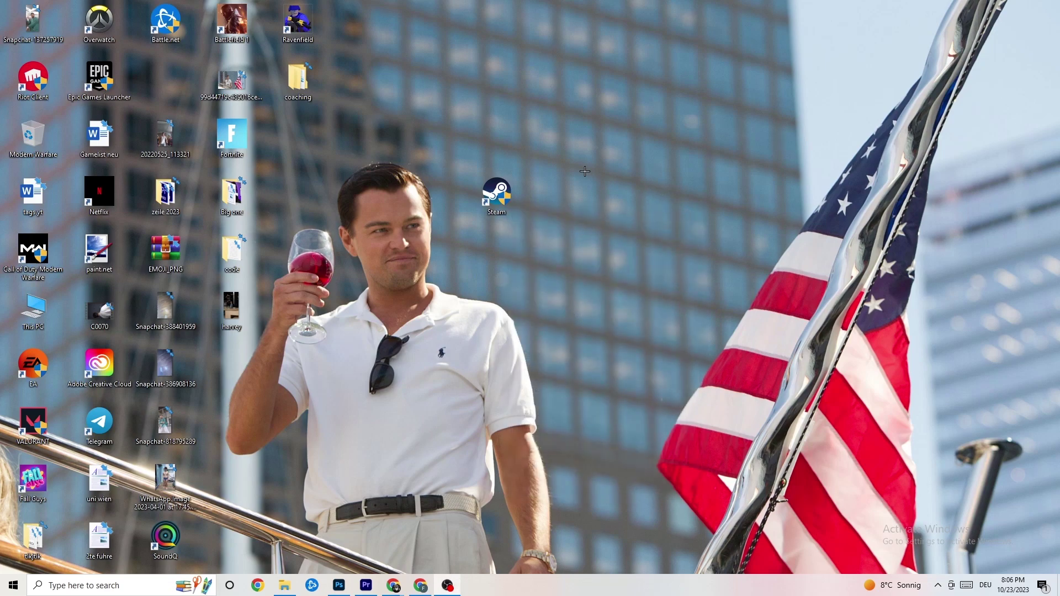
{"action": "left_click_drag", "start_coordinate": [497, 194], "coordinate": [167, 82]}
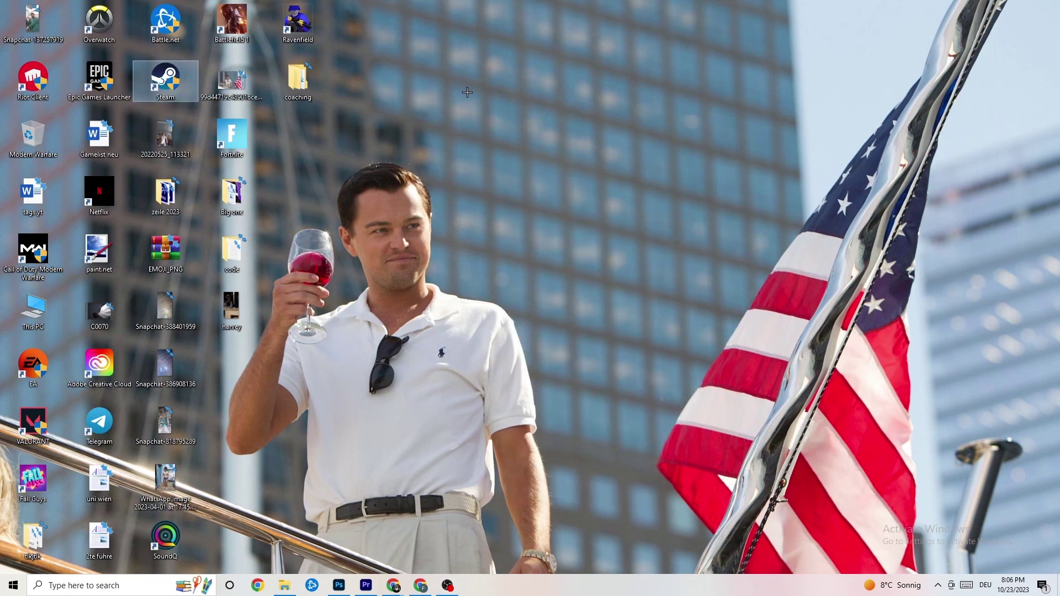
Launch Task Manager from the taskbar's shortcut menu
{"action": "left_click", "coordinate": [515, 108]}
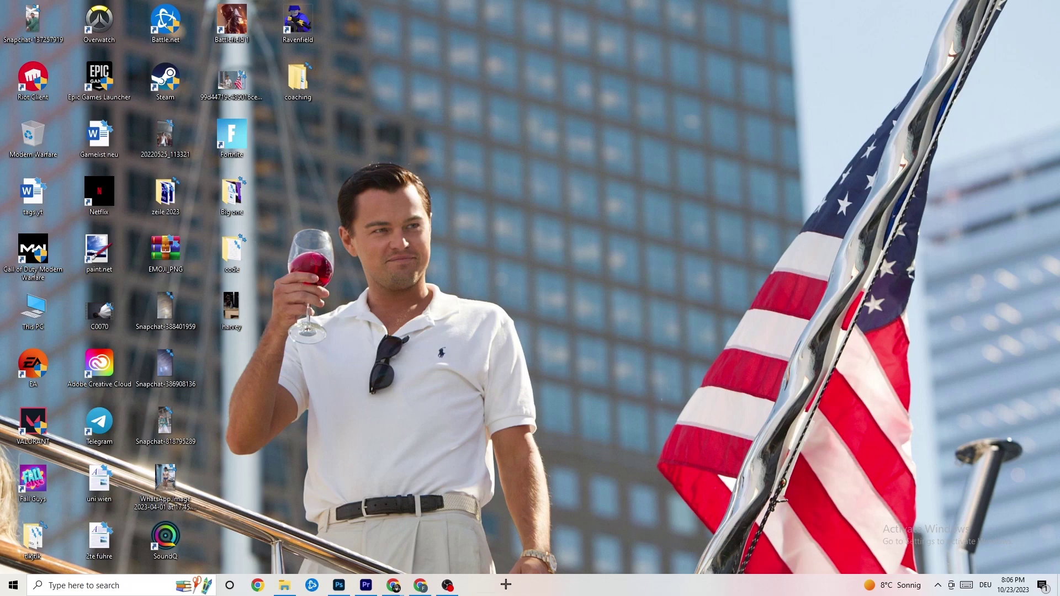
{"action": "right_click", "coordinate": [489, 591]}
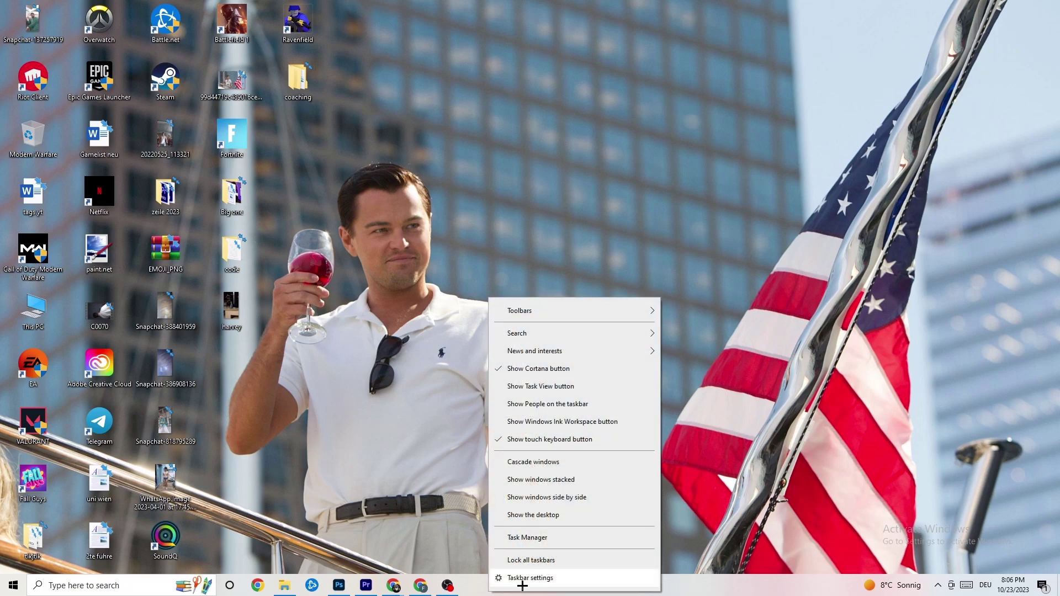
{"action": "left_click", "coordinate": [541, 542]}
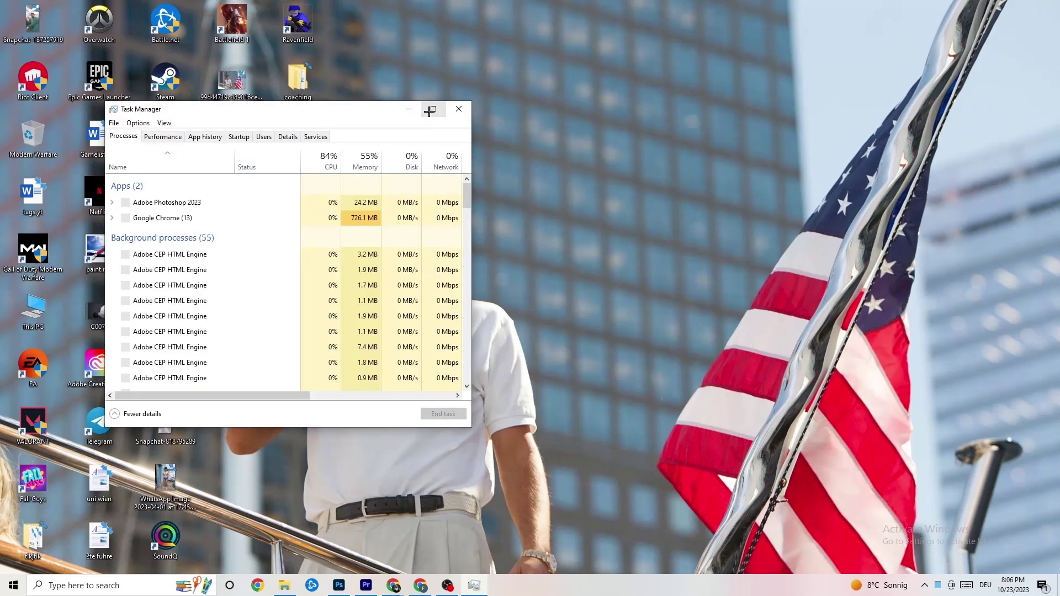
Maximize Task Manager and scroll through the Processes list of six running apps
{"action": "double_click", "coordinate": [429, 107]}
{"action": "left_click_drag", "start_coordinate": [442, 6], "coordinate": [455, 50]}
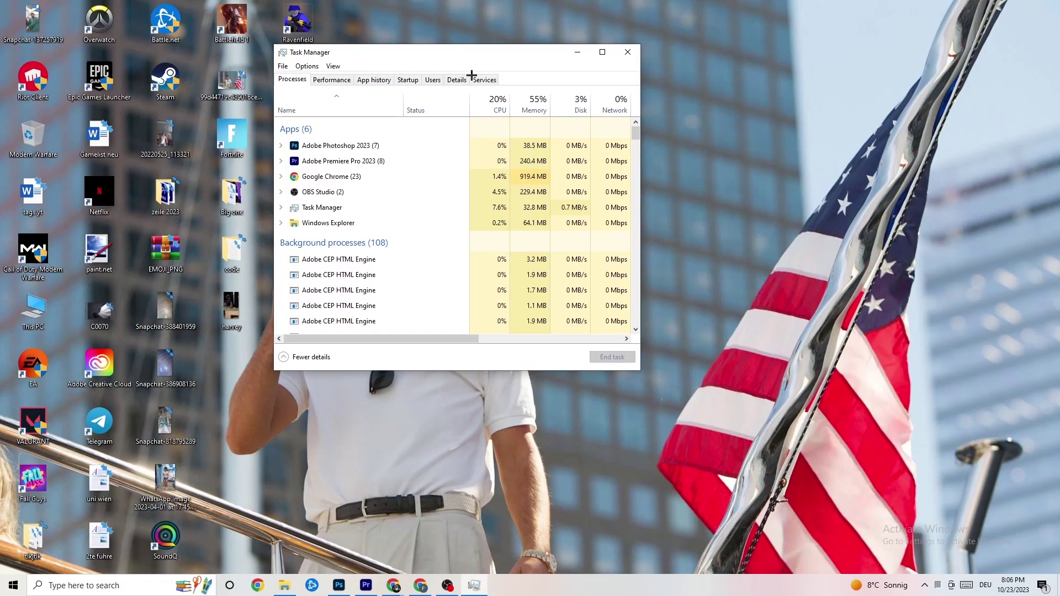
{"action": "left_click", "coordinate": [602, 53]}
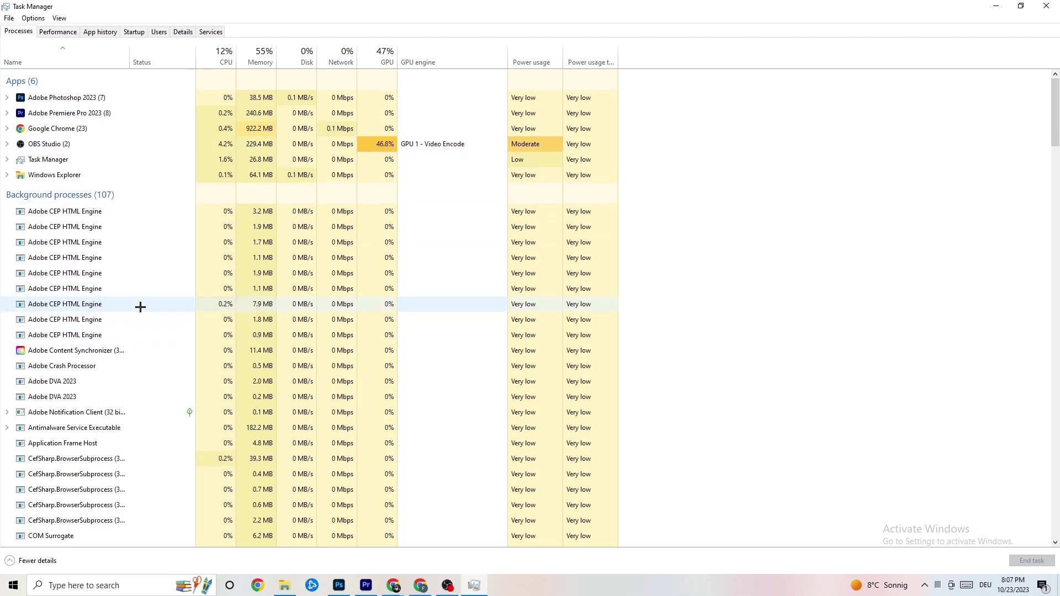
{"action": "scroll", "coordinate": [142, 301], "scroll_direction": "down", "scroll_amount": 4}
{"action": "scroll", "coordinate": [141, 290], "scroll_direction": "down", "scroll_amount": 12}
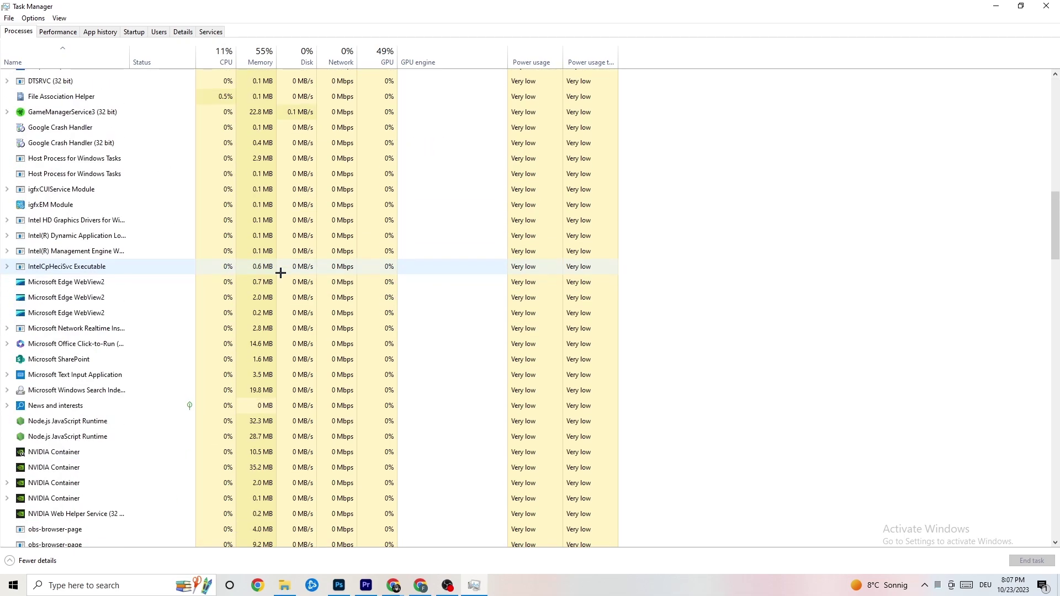
{"action": "scroll", "coordinate": [291, 272], "scroll_direction": "up", "scroll_amount": 15}
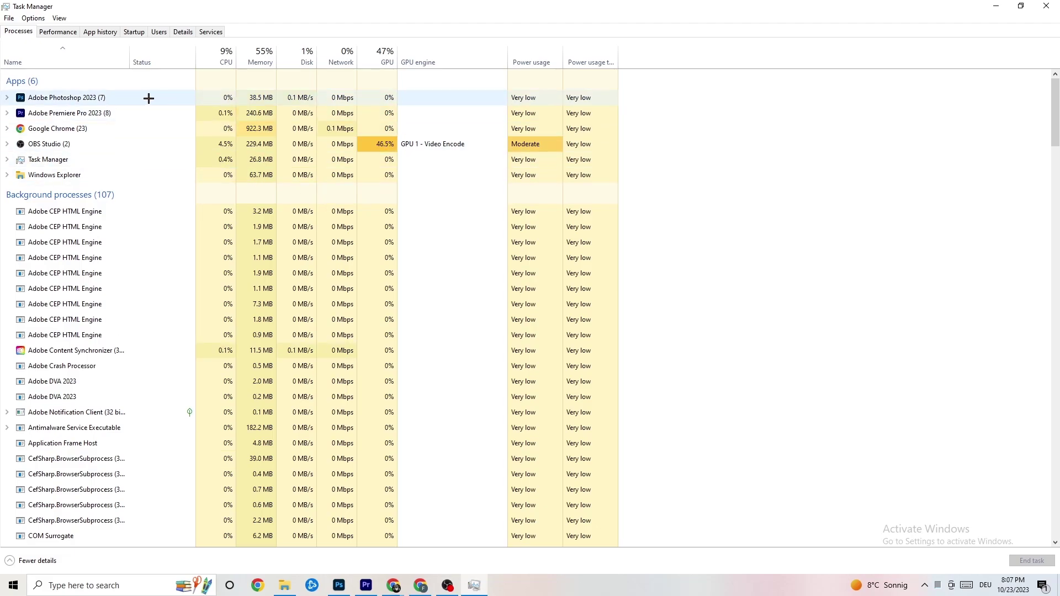
End the Adobe Photoshop 2023 task, then bring up Adobe Premiere Pro's actions
{"action": "right_click", "coordinate": [272, 98]}
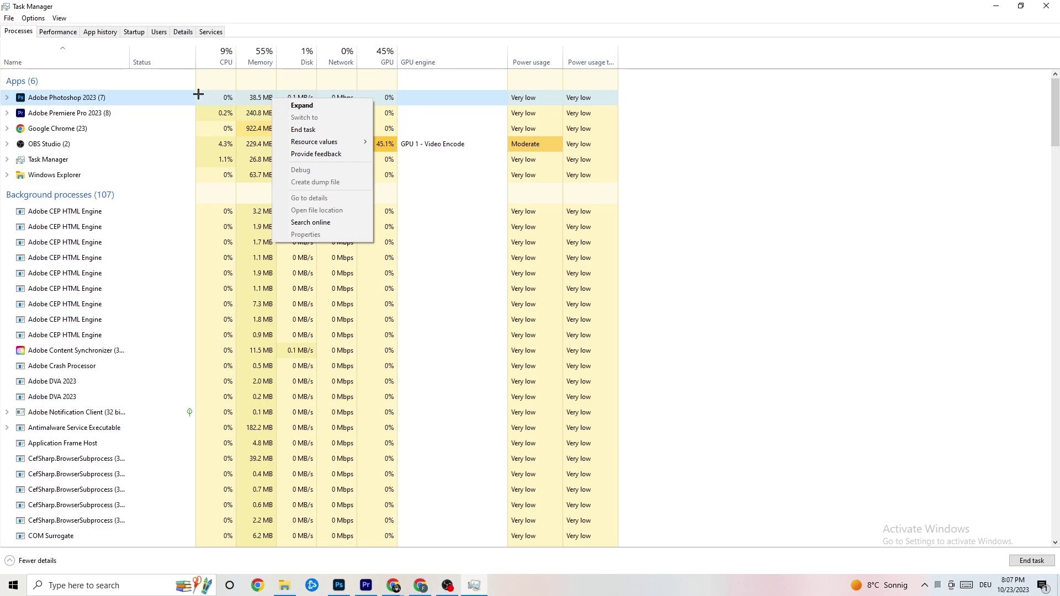
{"action": "right_click", "coordinate": [146, 101]}
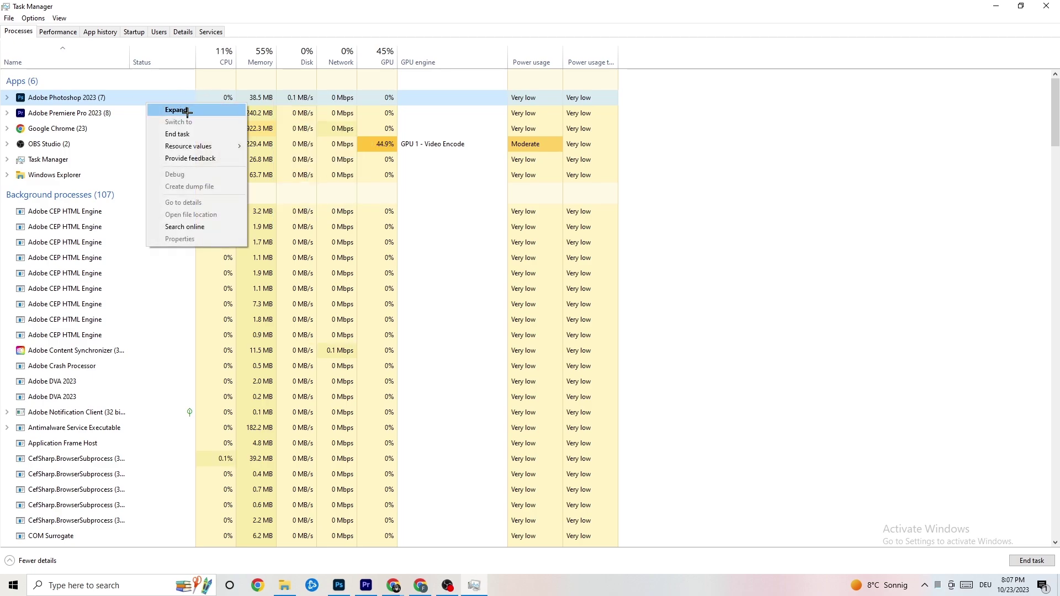
{"action": "left_click", "coordinate": [210, 133]}
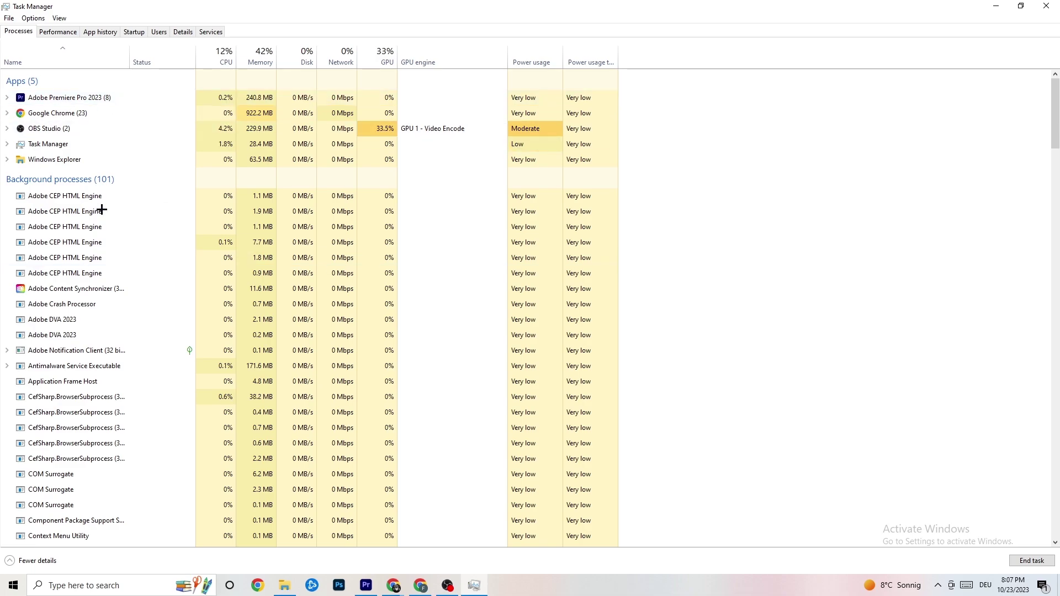
{"action": "right_click", "coordinate": [105, 96]}
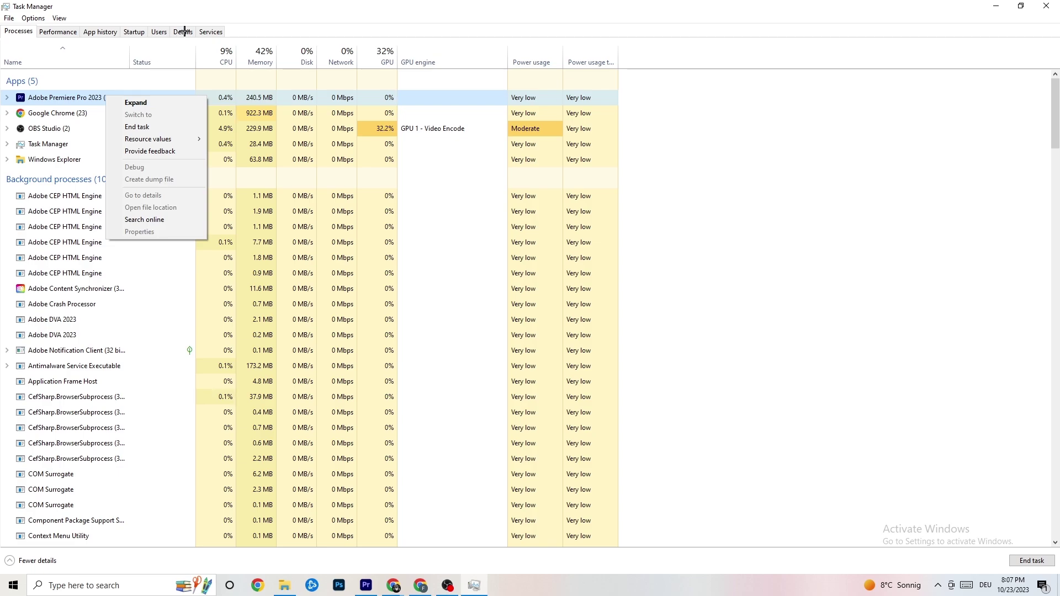
Browse the Performance, Startup, Users, Details and Processes tabs
{"action": "left_click", "coordinate": [71, 31]}
{"action": "left_click", "coordinate": [134, 32]}
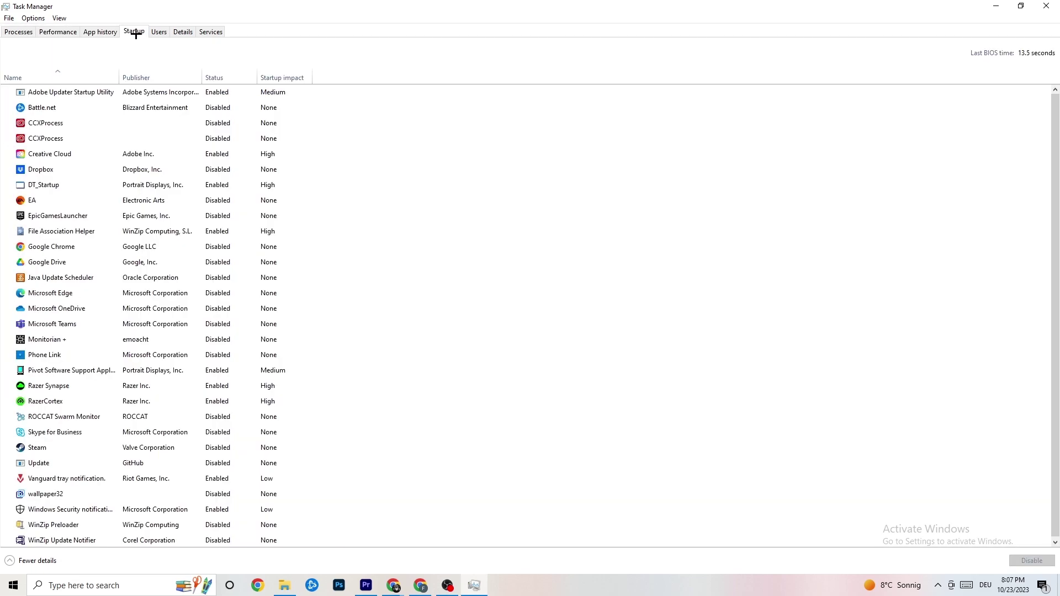
{"action": "left_click", "coordinate": [158, 32]}
{"action": "left_click", "coordinate": [182, 32]}
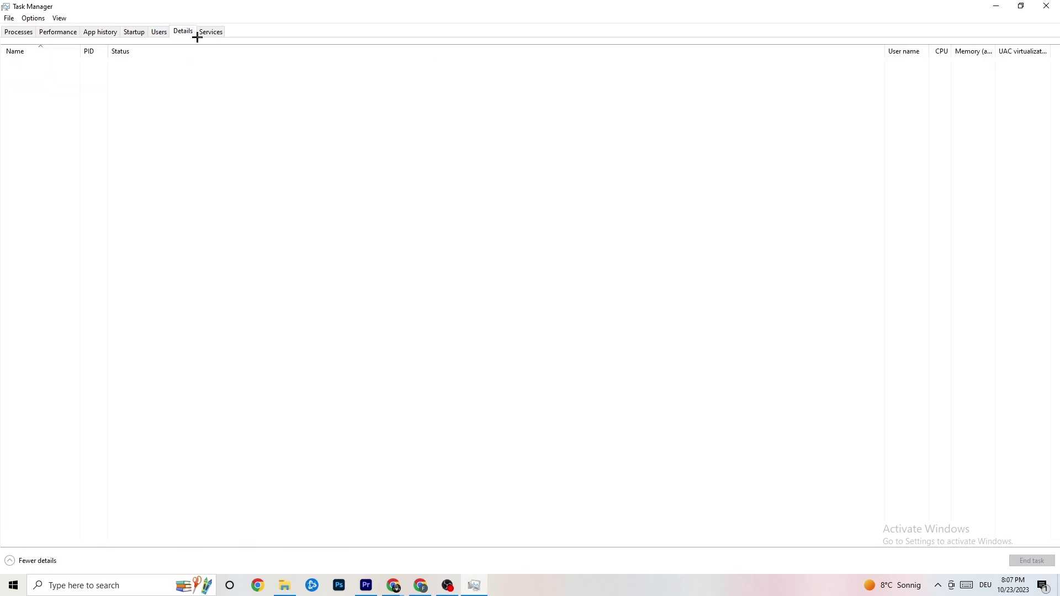
{"action": "left_click", "coordinate": [12, 32]}
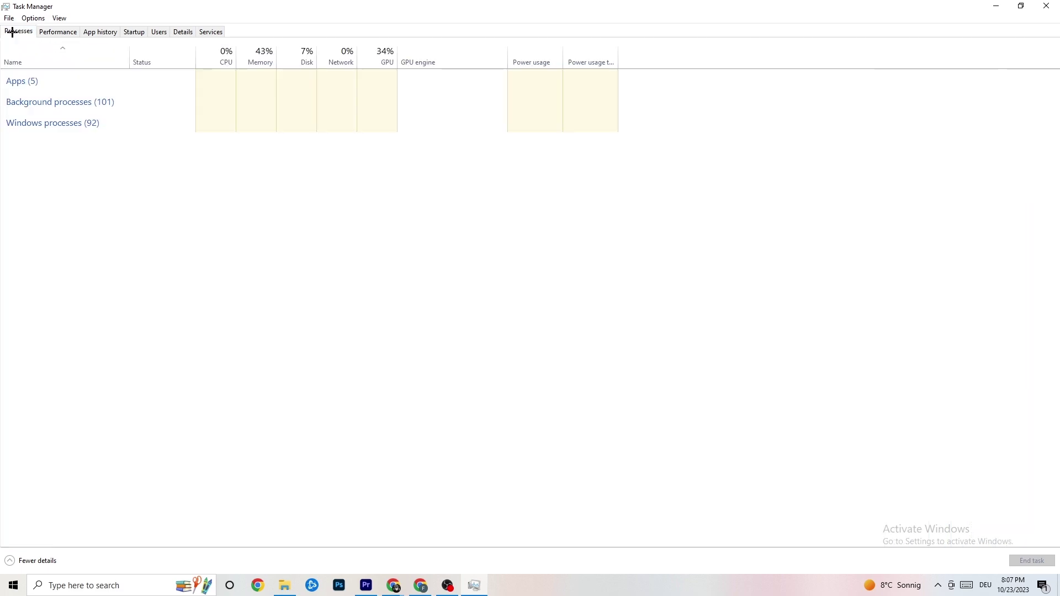
{"action": "left_click", "coordinate": [185, 33]}
View Premiere Pro's Set priority options in Details without changing them, then show Startup apps
{"action": "right_click", "coordinate": [88, 85]}
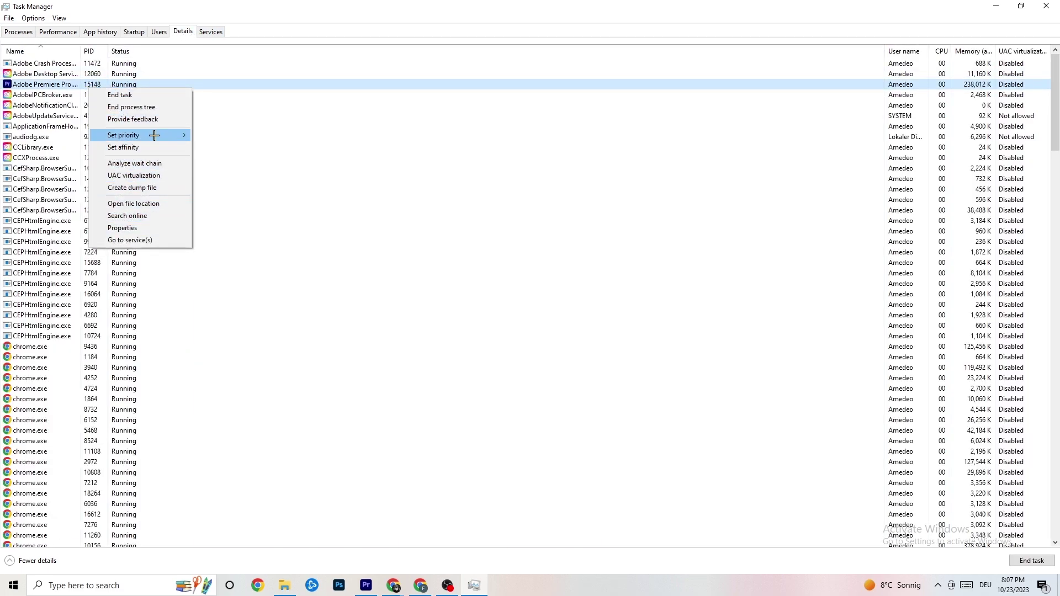
{"action": "left_click", "coordinate": [25, 32]}
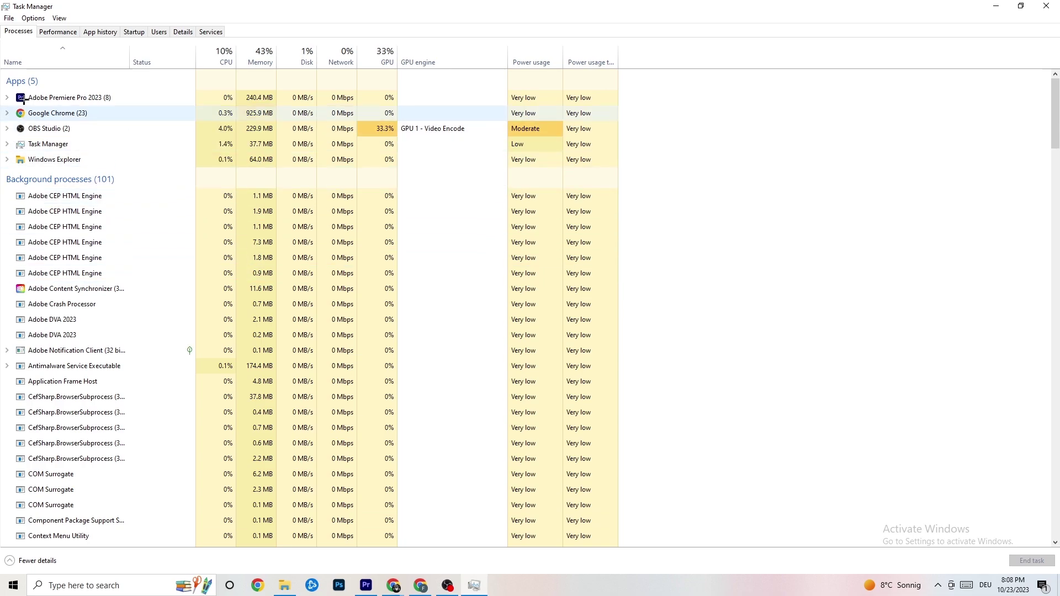
{"action": "left_click", "coordinate": [184, 31]}
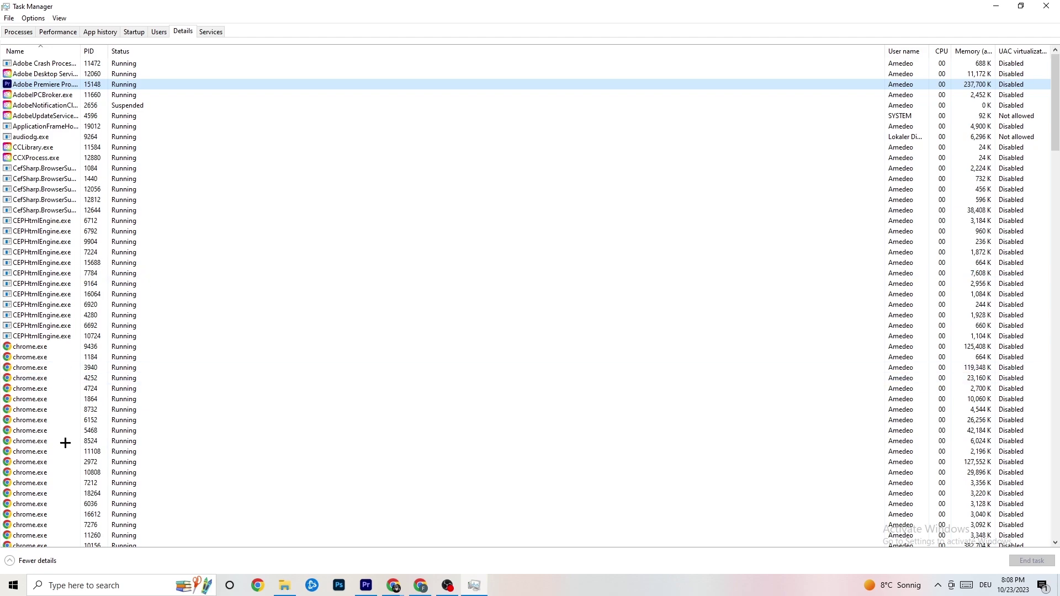
{"action": "right_click", "coordinate": [121, 85]}
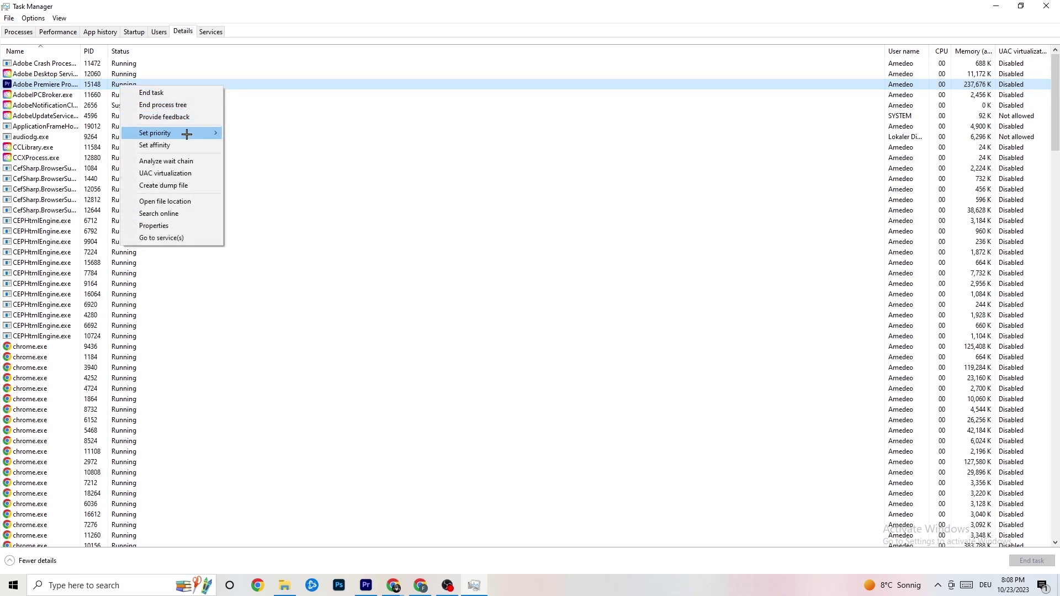
{"action": "mouse_move", "coordinate": [187, 135]}
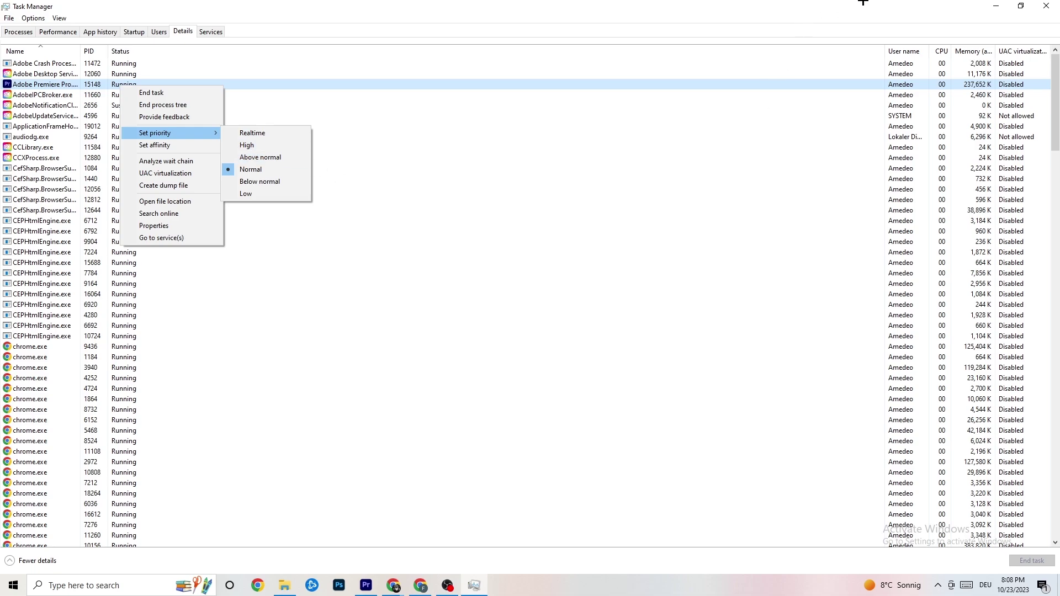
{"action": "left_click", "coordinate": [235, 64]}
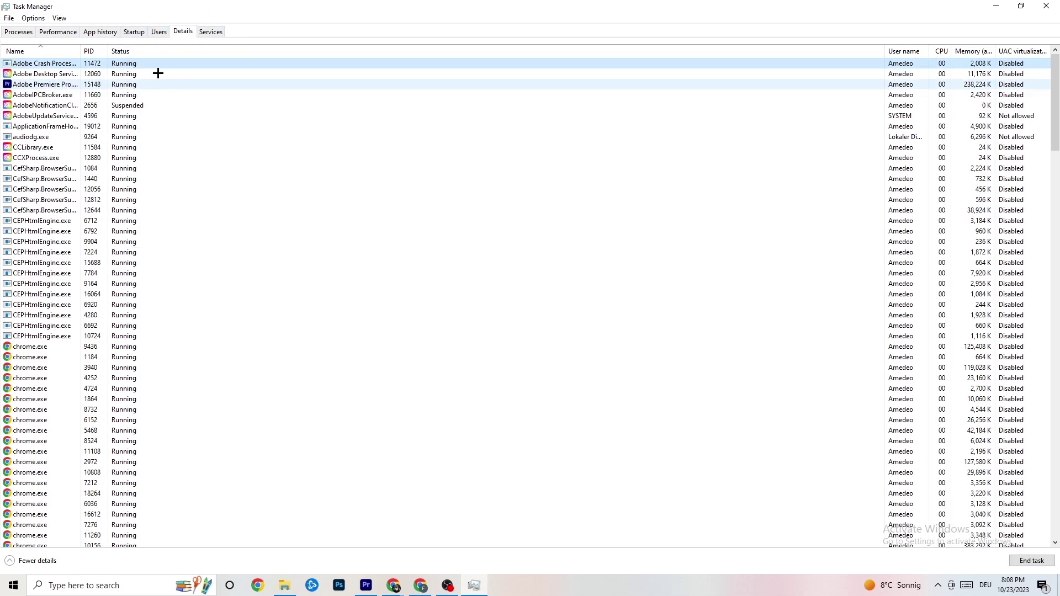
{"action": "left_click", "coordinate": [134, 31]}
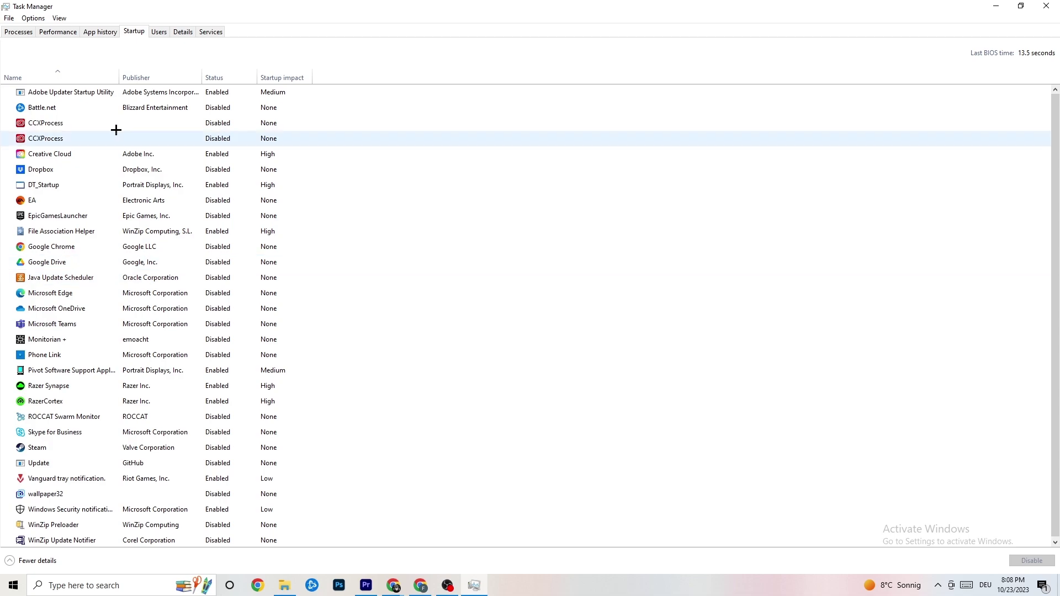
Inspect Adobe Updater Startup Utility's actions without disabling it, then close Task Manager
{"action": "left_click", "coordinate": [228, 97]}
{"action": "right_click", "coordinate": [229, 98]}
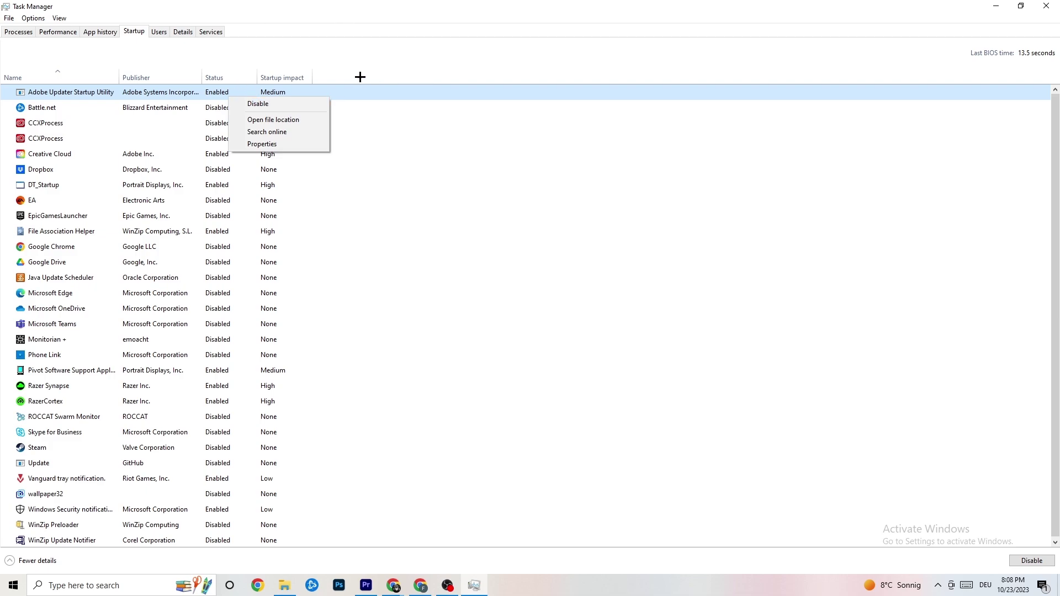
{"action": "left_click", "coordinate": [423, 6]}
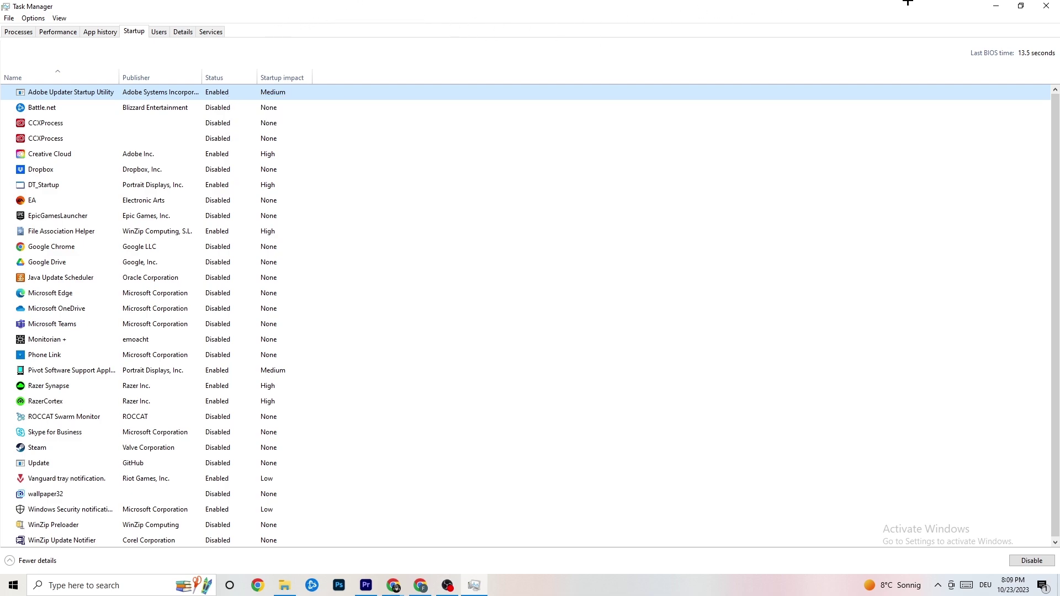
{"action": "left_click", "coordinate": [1047, 6]}
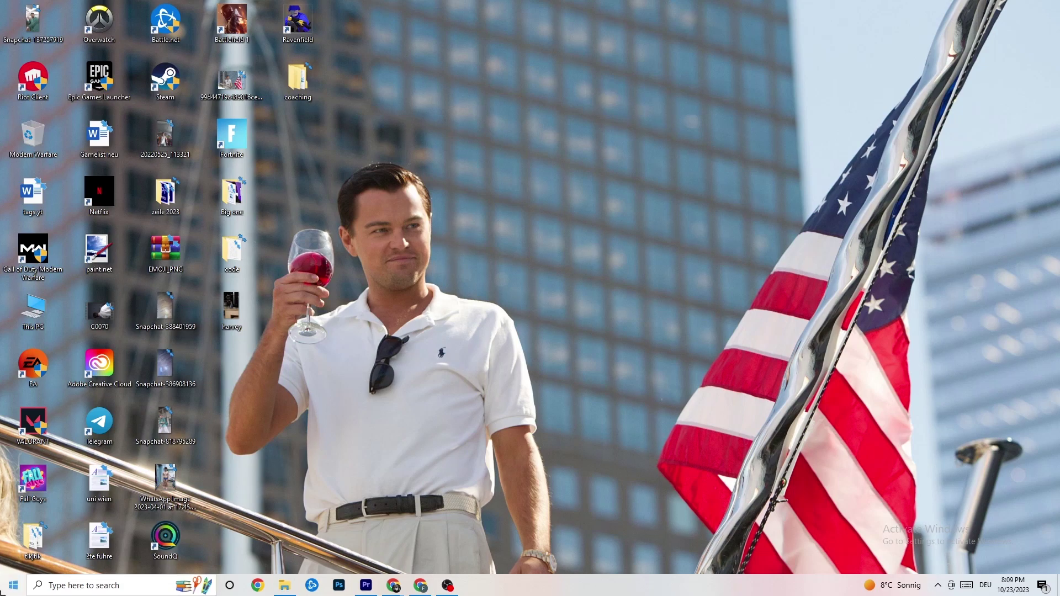
Open the System display settings via Start > Settings
{"action": "left_click", "coordinate": [14, 585]}
{"action": "left_click", "coordinate": [14, 536]}
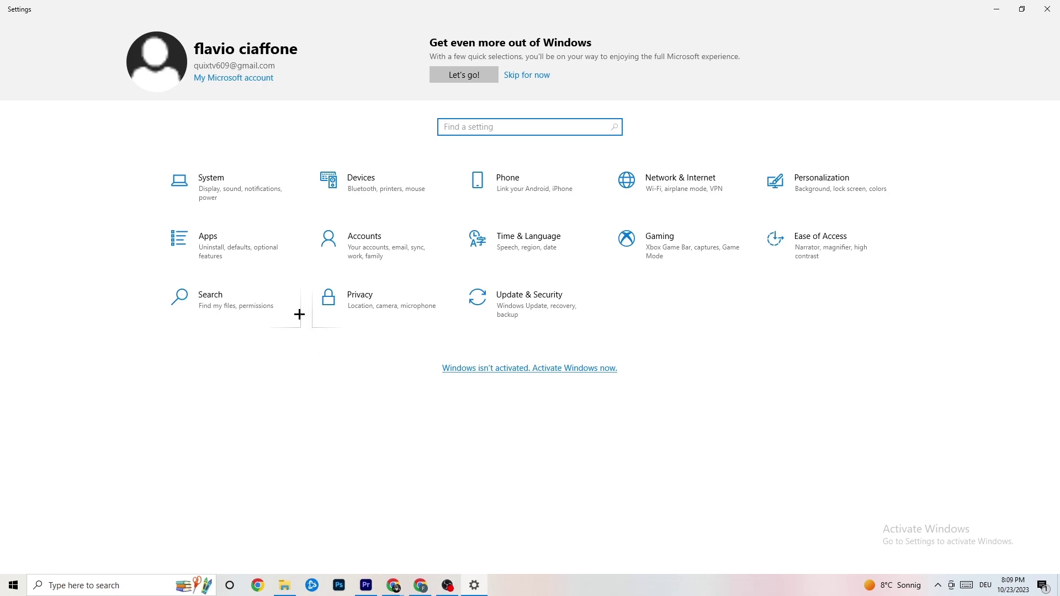
{"action": "left_click", "coordinate": [254, 198]}
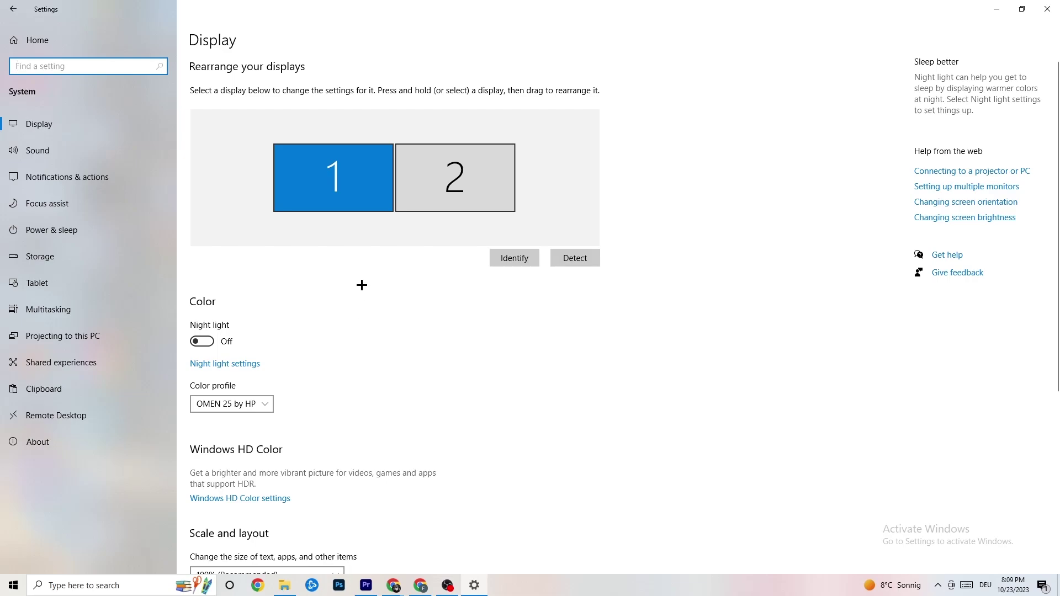
{"action": "scroll", "coordinate": [596, 213], "scroll_direction": "down", "scroll_amount": 2}
{"action": "scroll", "coordinate": [596, 214], "scroll_direction": "up", "scroll_amount": 2}
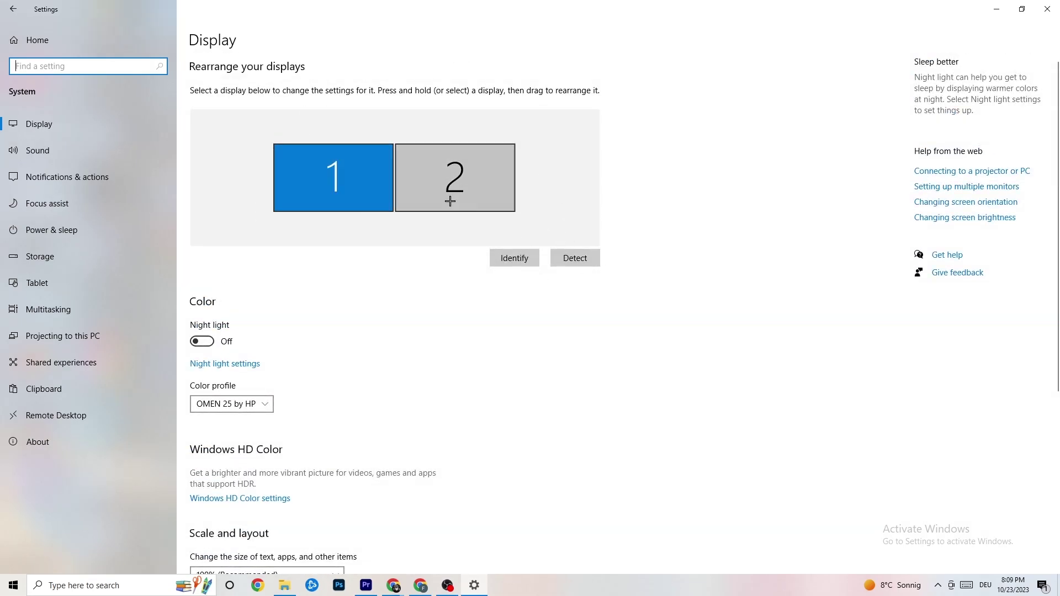
{"action": "scroll", "coordinate": [424, 239], "scroll_direction": "down", "scroll_amount": 5}
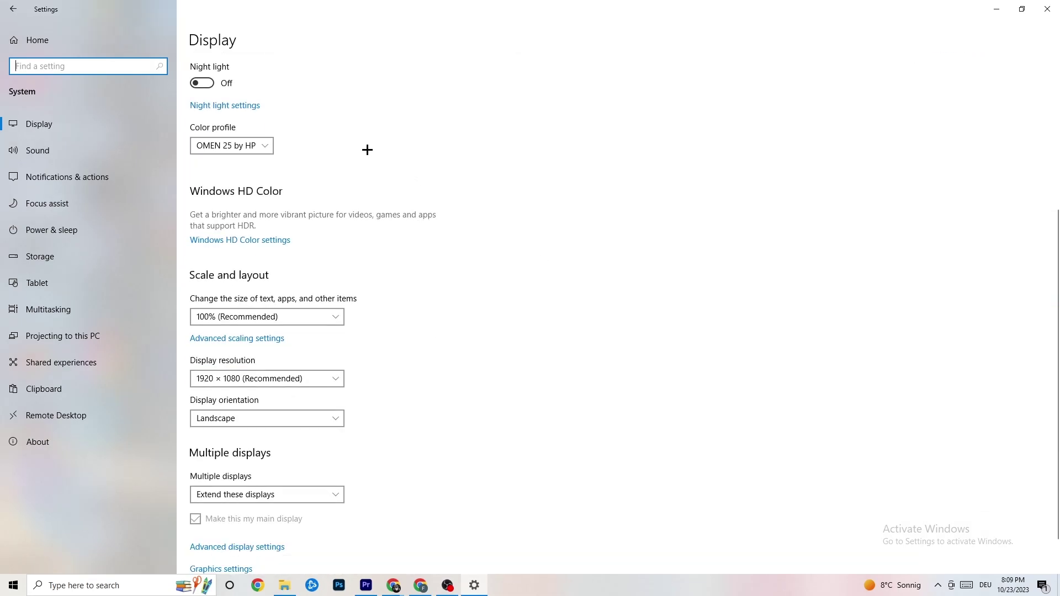
Keep the display scale at 100% and resolution at 1920 × 1080
{"action": "left_click", "coordinate": [337, 320]}
{"action": "left_click", "coordinate": [319, 275]}
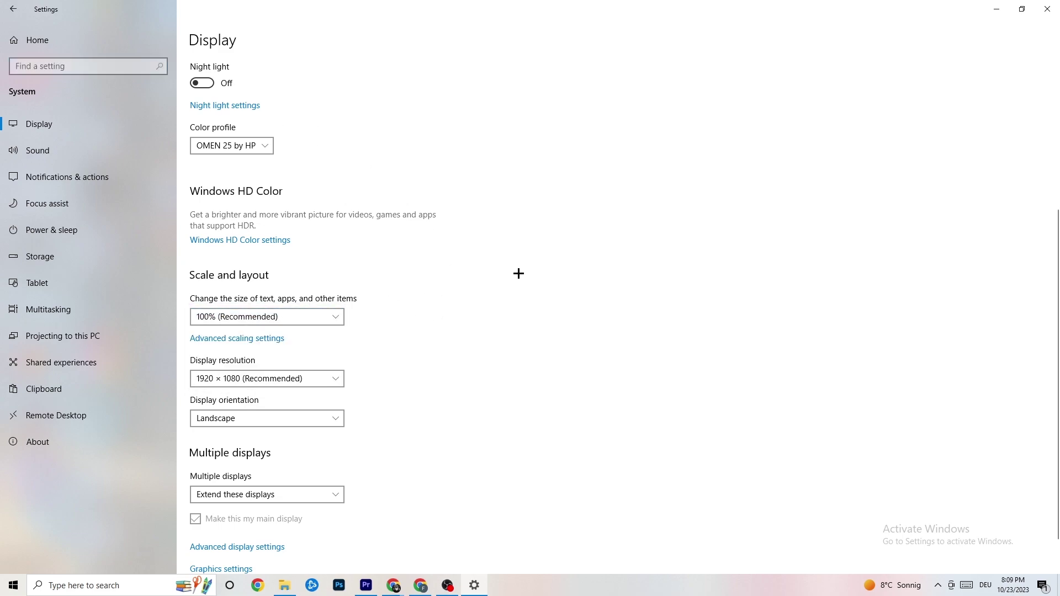
{"action": "left_click", "coordinate": [318, 383]}
{"action": "left_click", "coordinate": [469, 331]}
Go to Power & sleep and open Additional power settings
{"action": "scroll", "coordinate": [456, 300], "scroll_direction": "down", "scroll_amount": 2}
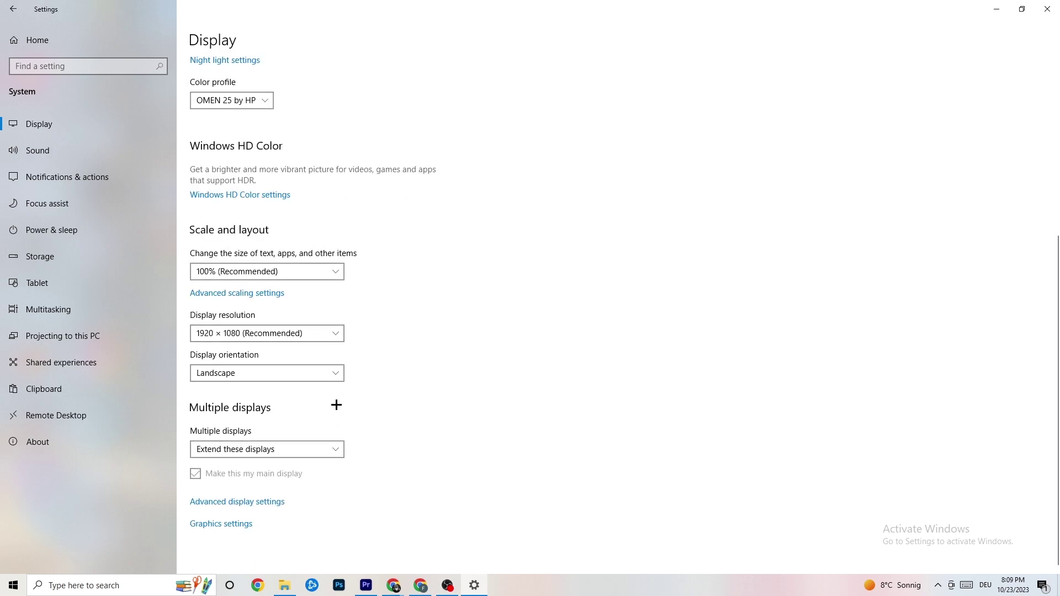
{"action": "left_click", "coordinate": [104, 231]}
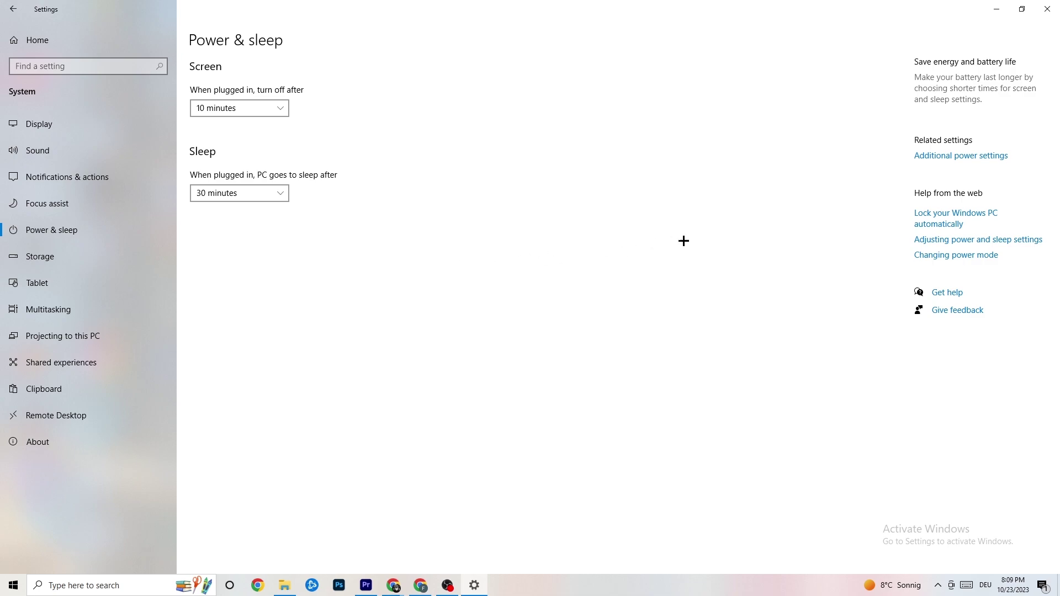
{"action": "left_click", "coordinate": [955, 159]}
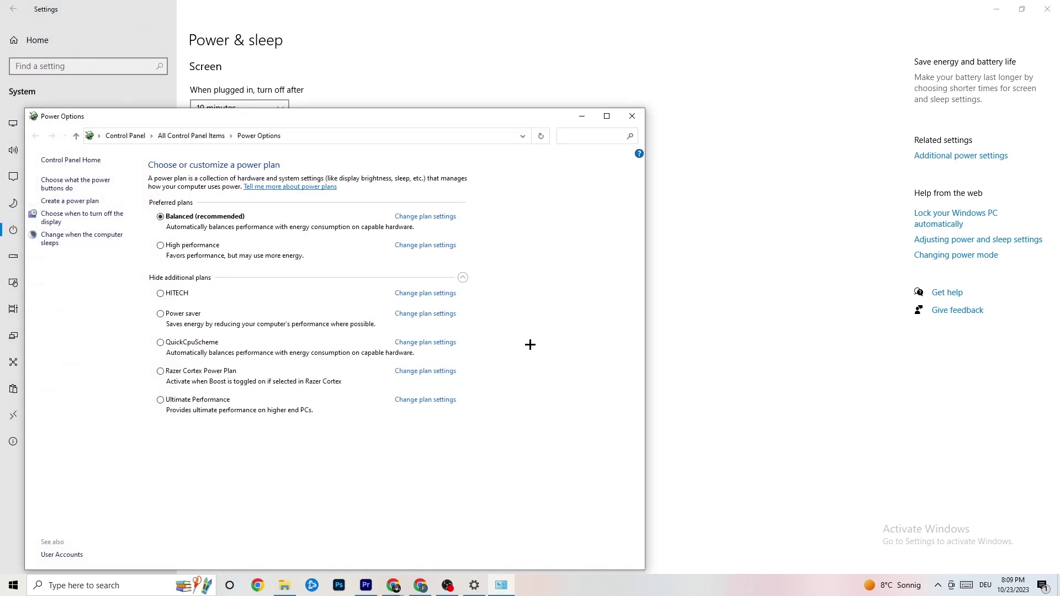